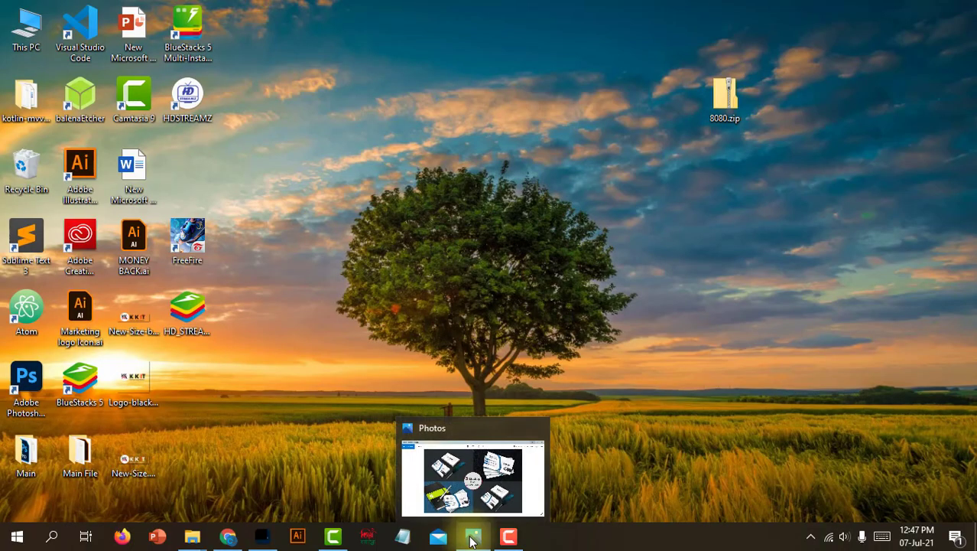
Bring up Photos showing free download.jpg, the three business card mockup preview
left_click(472, 538)
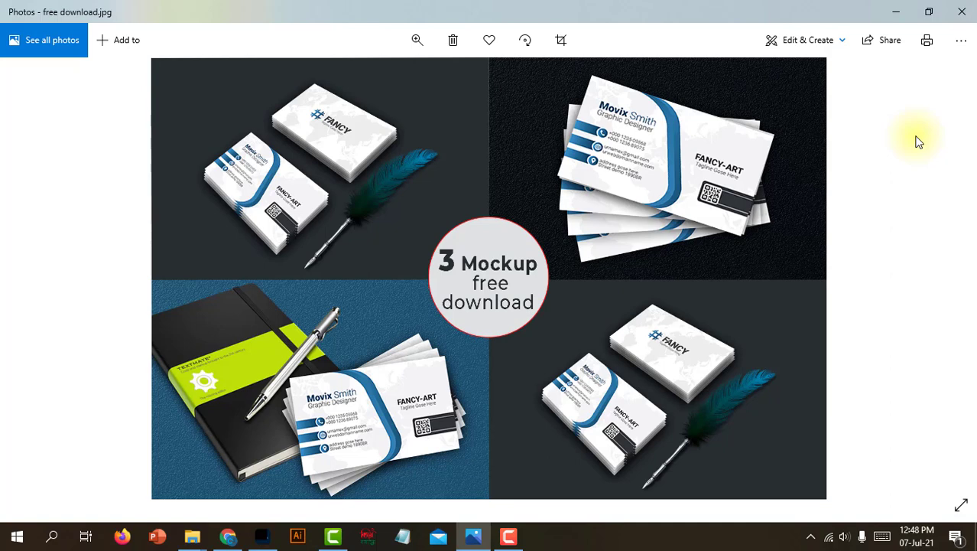
Minimize Photos and refresh the desktop
left_click(894, 14)
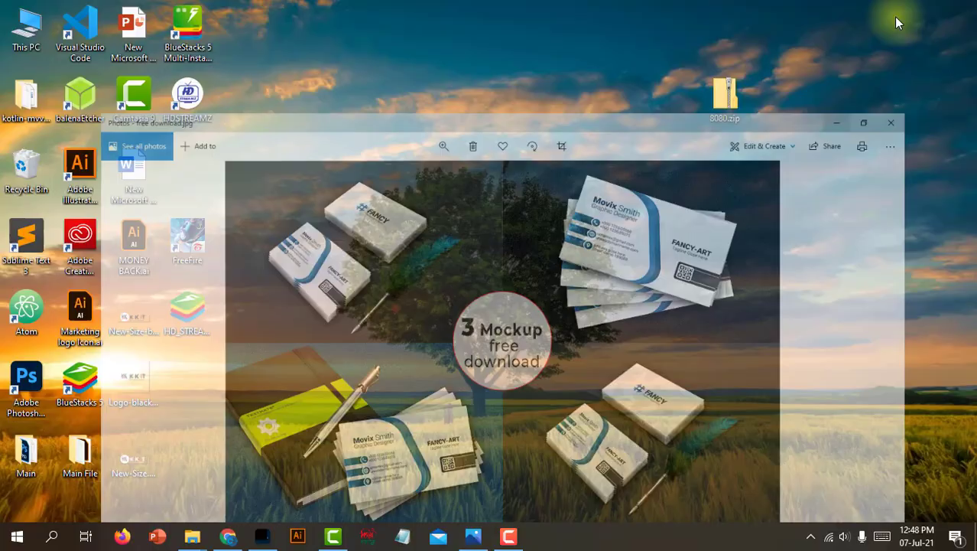
right_click(406, 88)
left_click(441, 130)
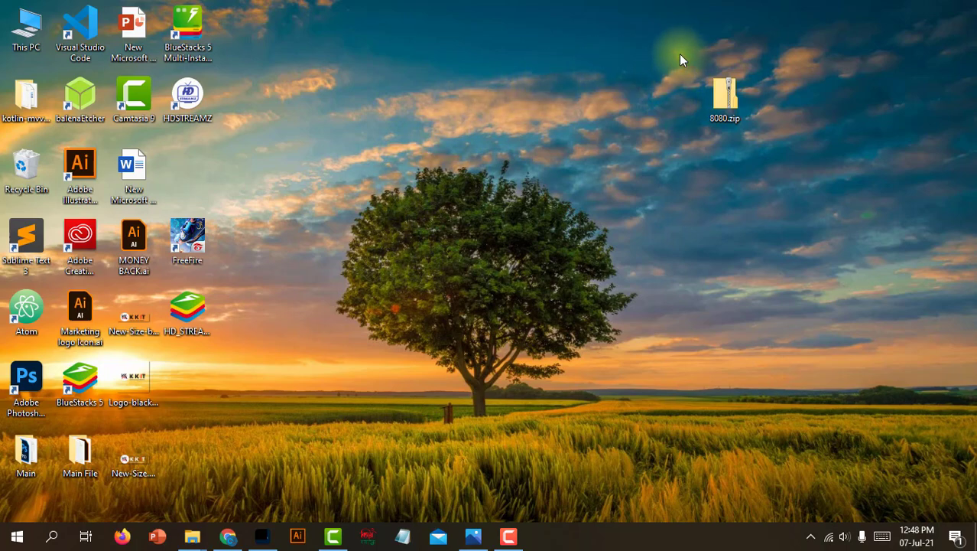
Extract all contents of the 8080.zip archive into an 8080 folder
left_click_drag(681, 60, 783, 159)
left_click_drag(659, 53, 779, 170)
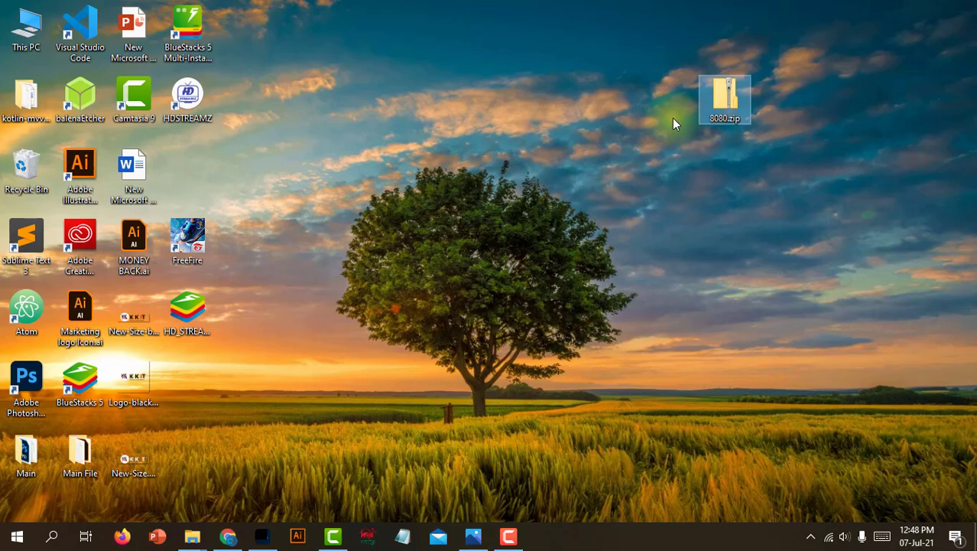
left_click_drag(675, 46, 773, 163)
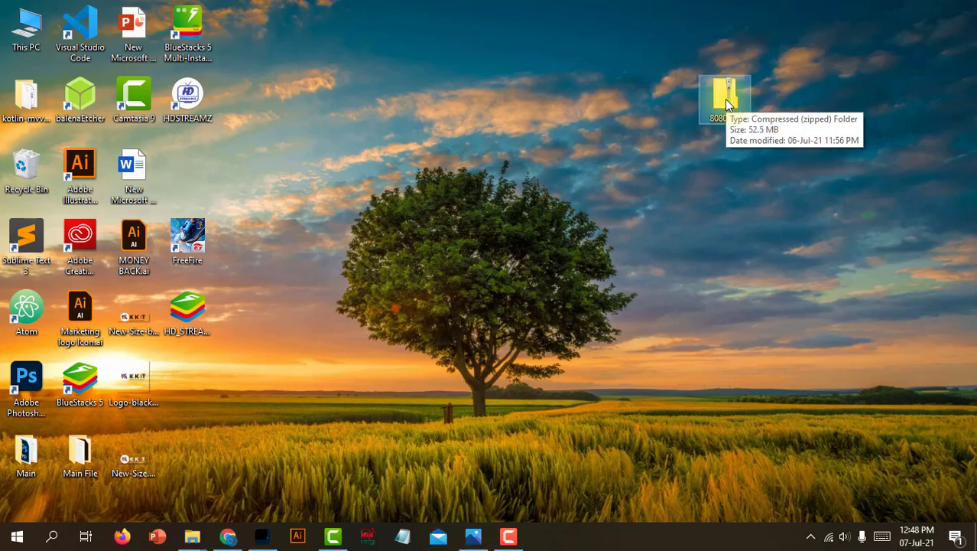
left_click_drag(675, 59, 777, 161)
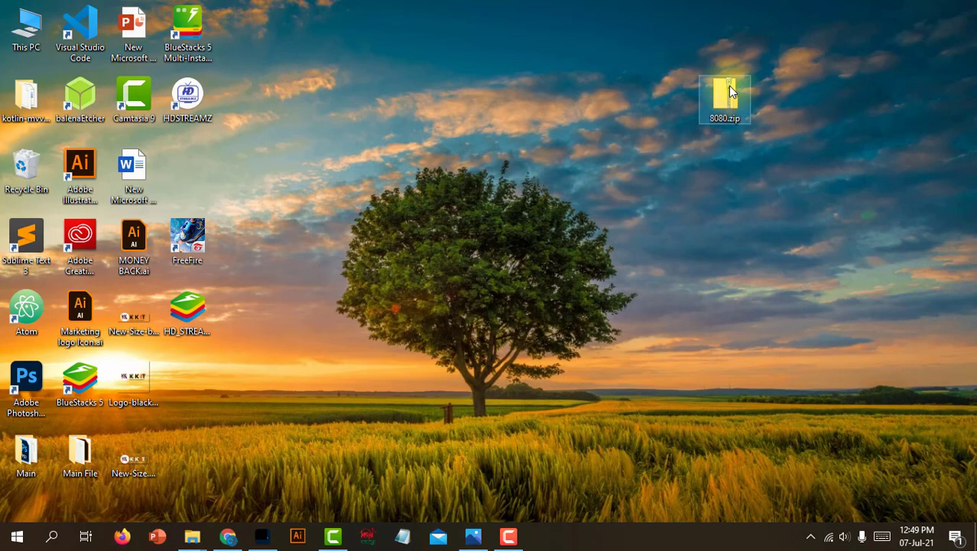
right_click(731, 93)
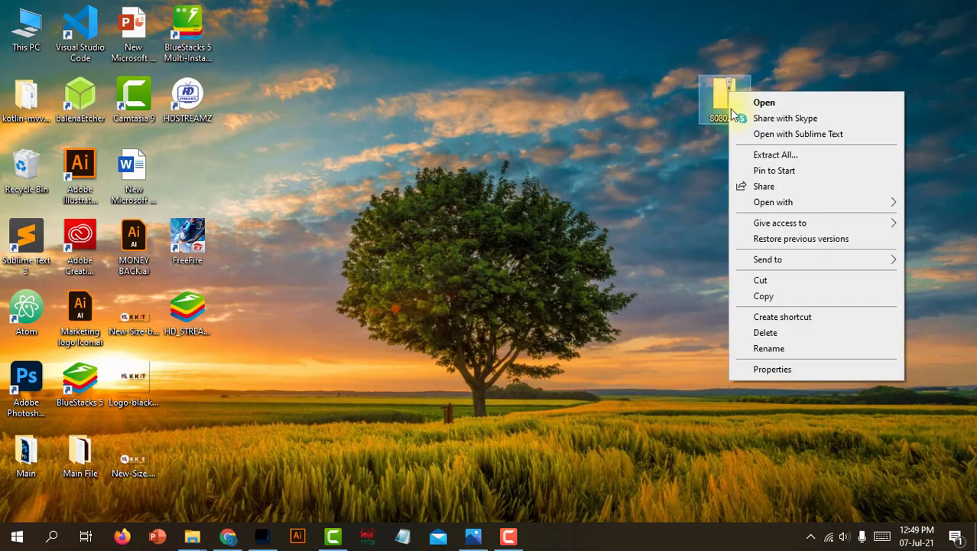
left_click(787, 155)
left_click(621, 404)
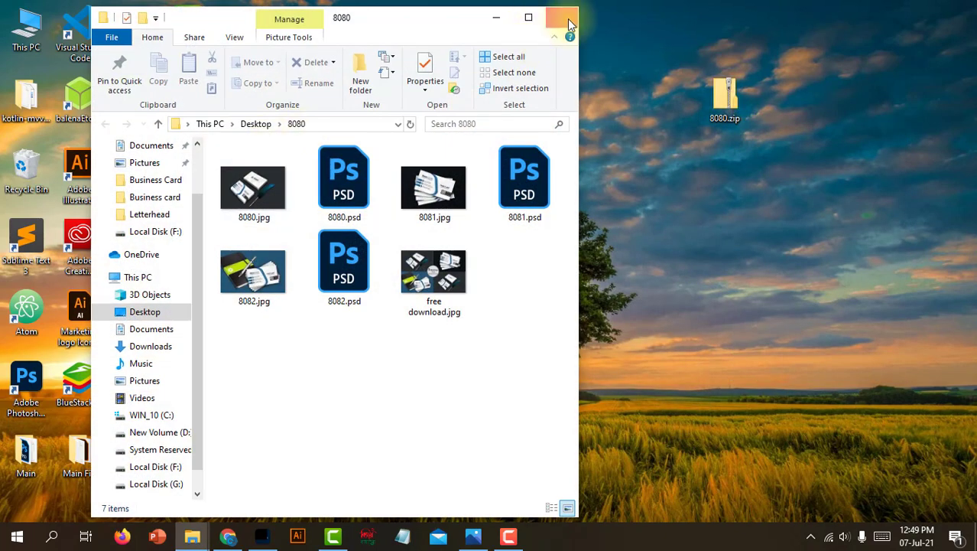
Open the extracted 8080 folder and load 8080.psd into Photoshop
left_click(569, 19)
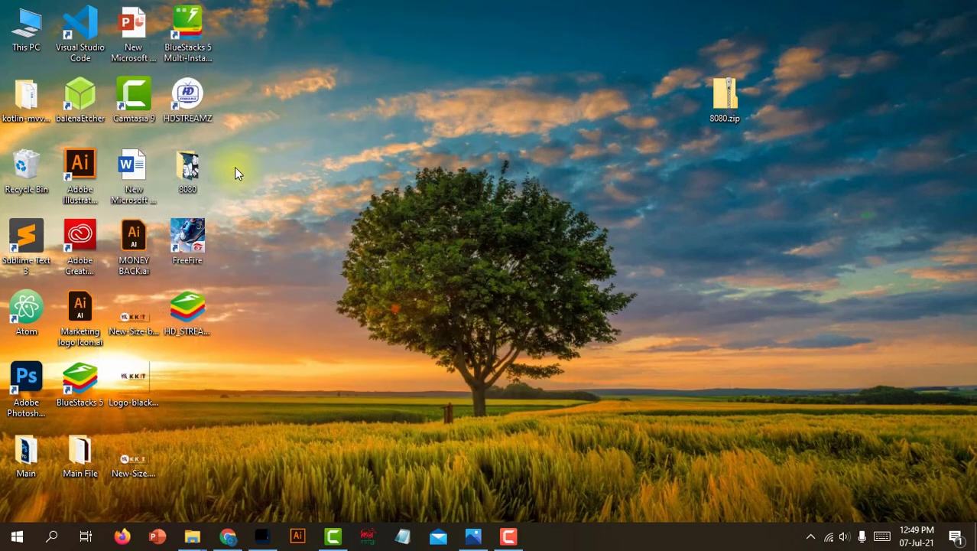
left_click(654, 90)
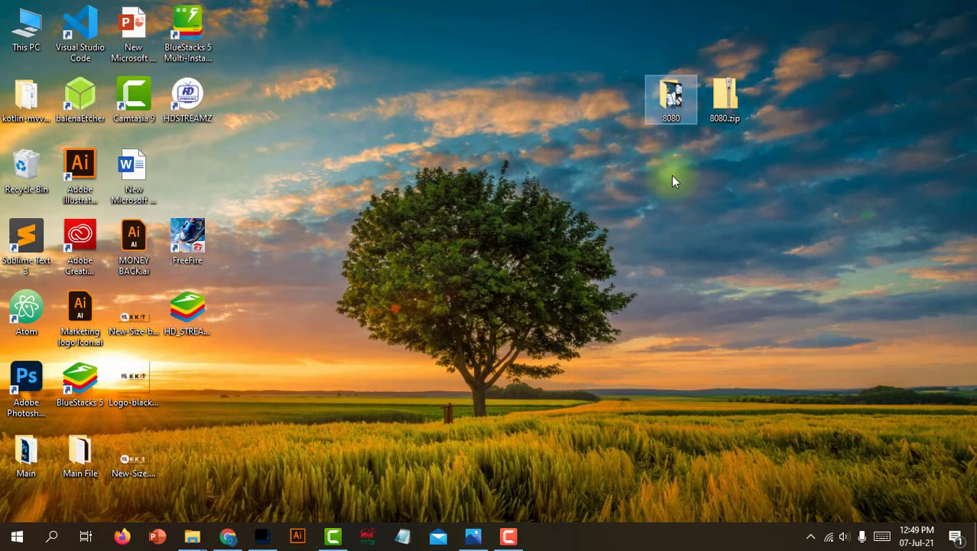
double_click(669, 107)
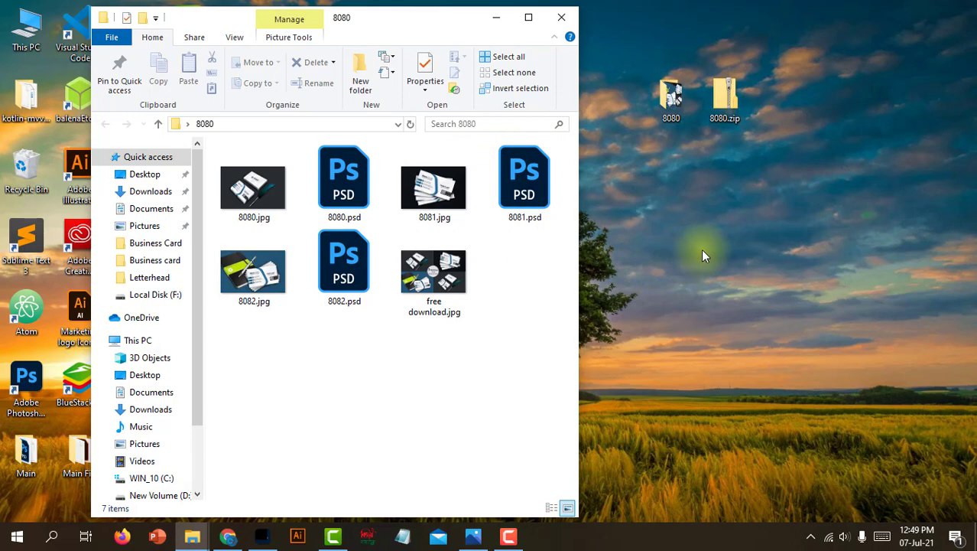
double_click(344, 177)
left_click_drag(345, 178, 296, 449)
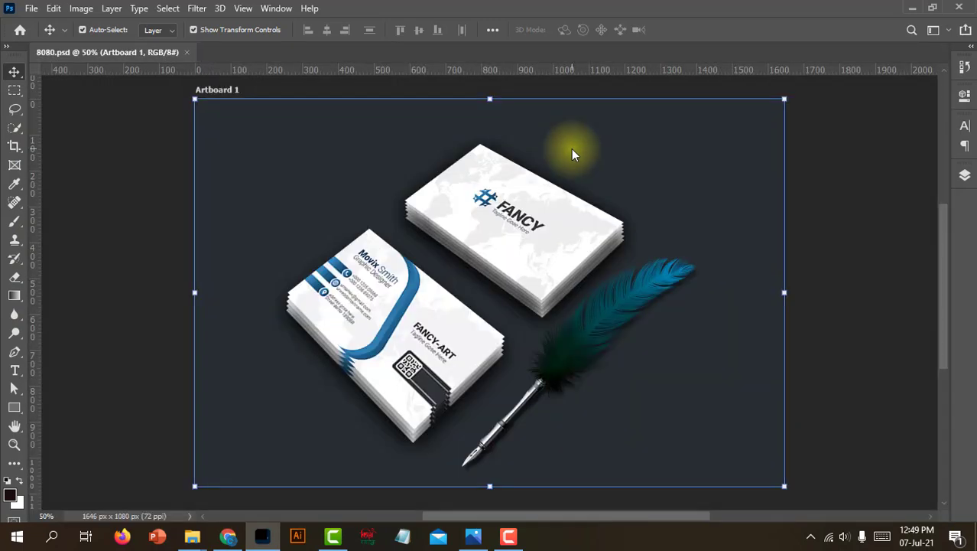
Show the Layers panel with the Font side and back side smart objects under Your Design Here
left_click(812, 183)
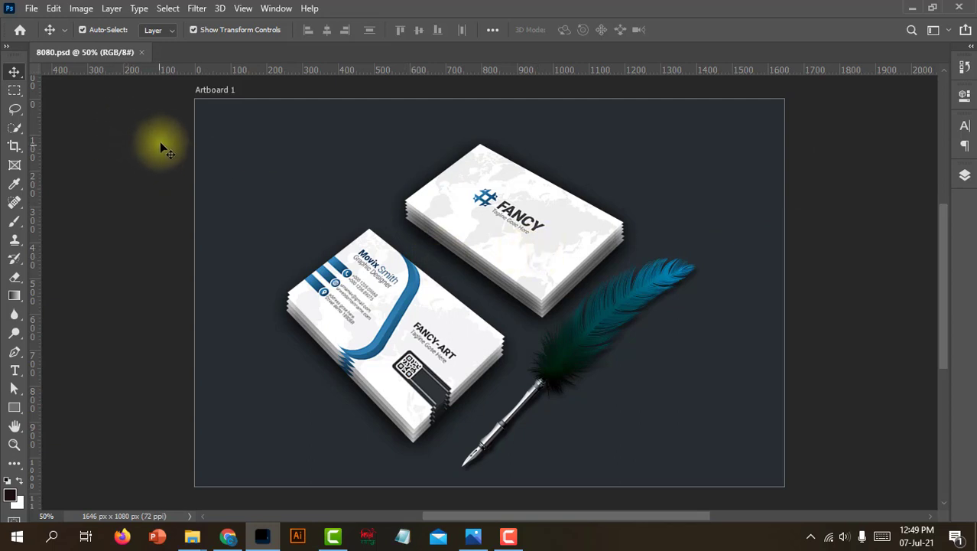
left_click_drag(174, 96, 440, 325)
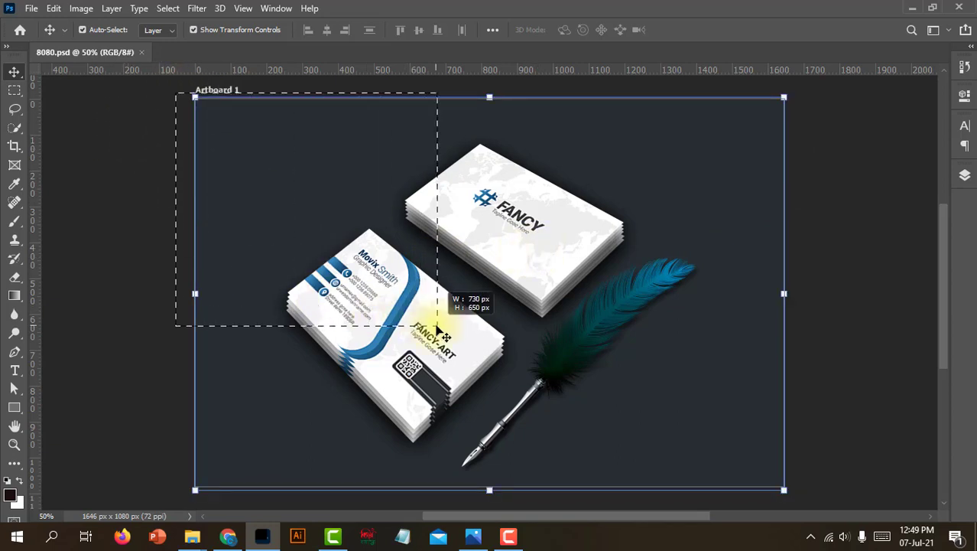
left_click(132, 163)
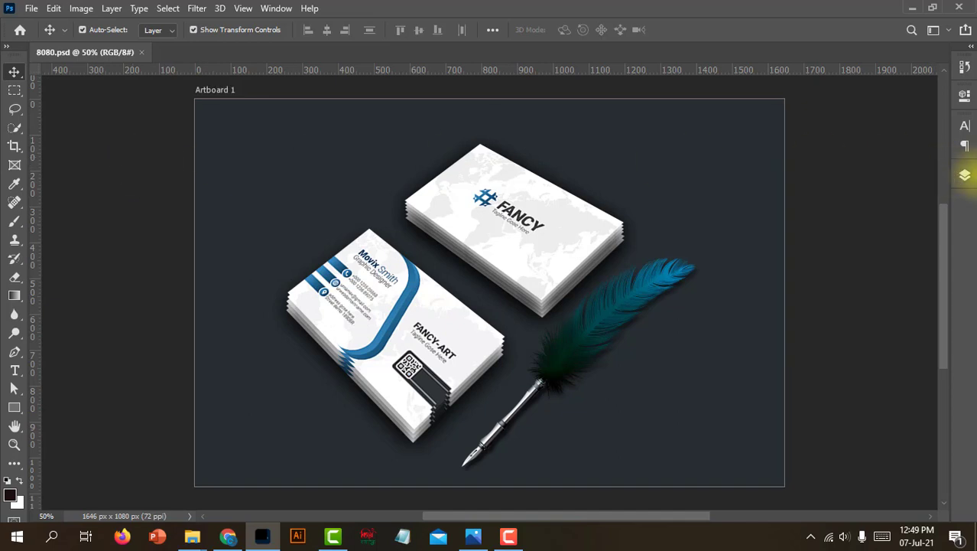
left_click(965, 176)
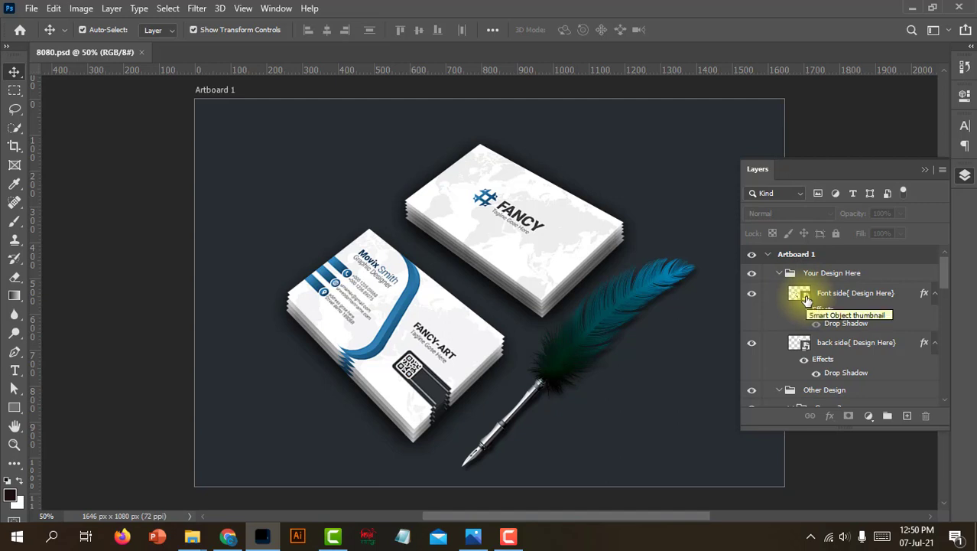
Open the Font side smart object as Business Card Design-01.psb and hide the layers list
double_click(807, 298)
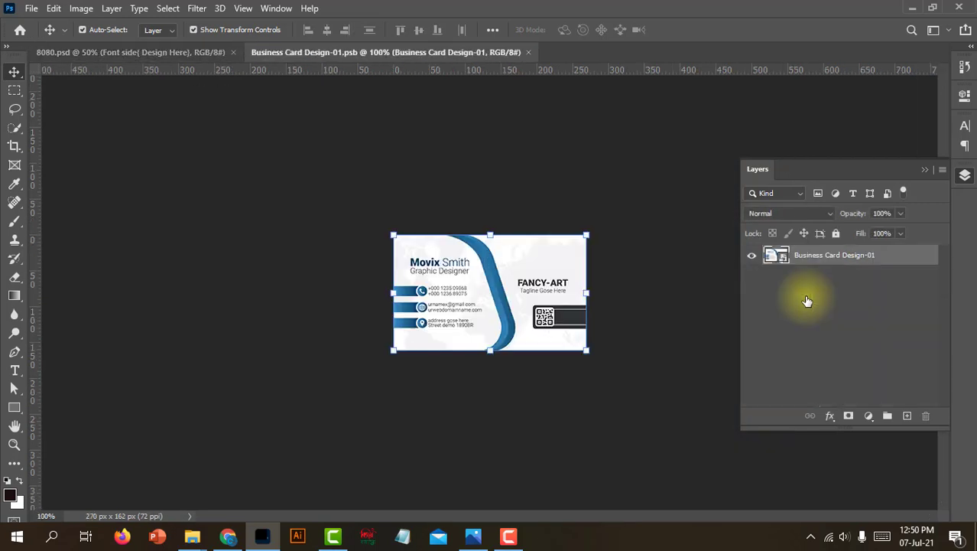
left_click(553, 204)
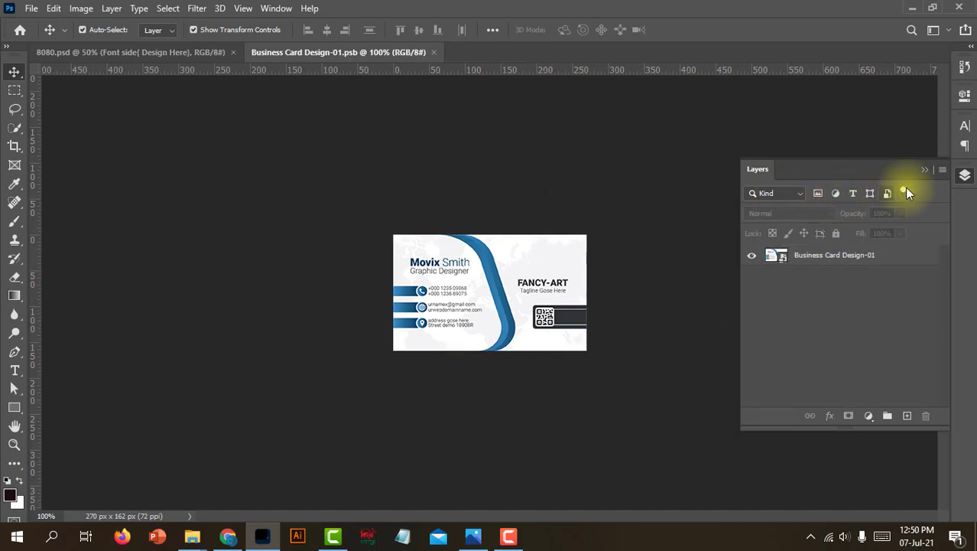
left_click(925, 170)
mouse_move(191, 536)
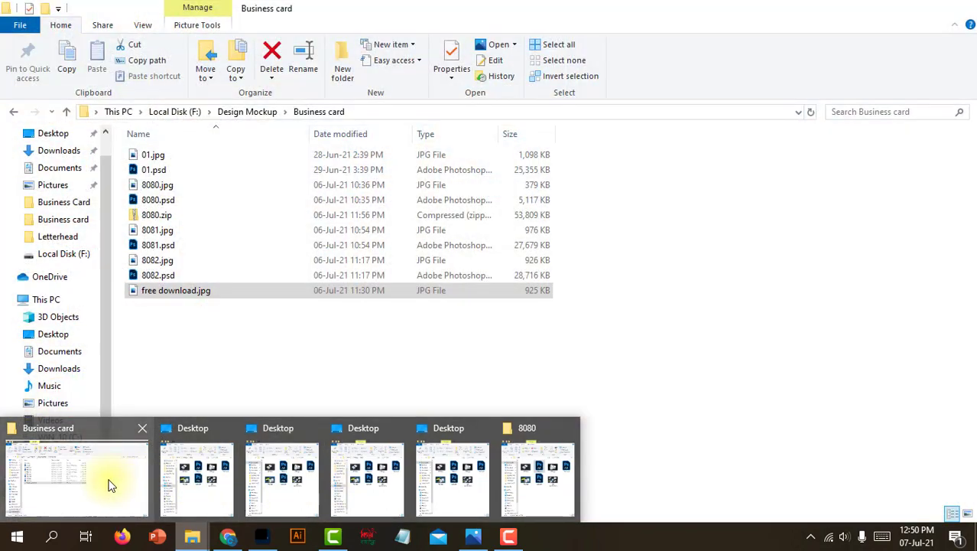
Go to F:\All Design File\Business Card\01 and drag Business card-01.jpg into the card file
left_click(109, 484)
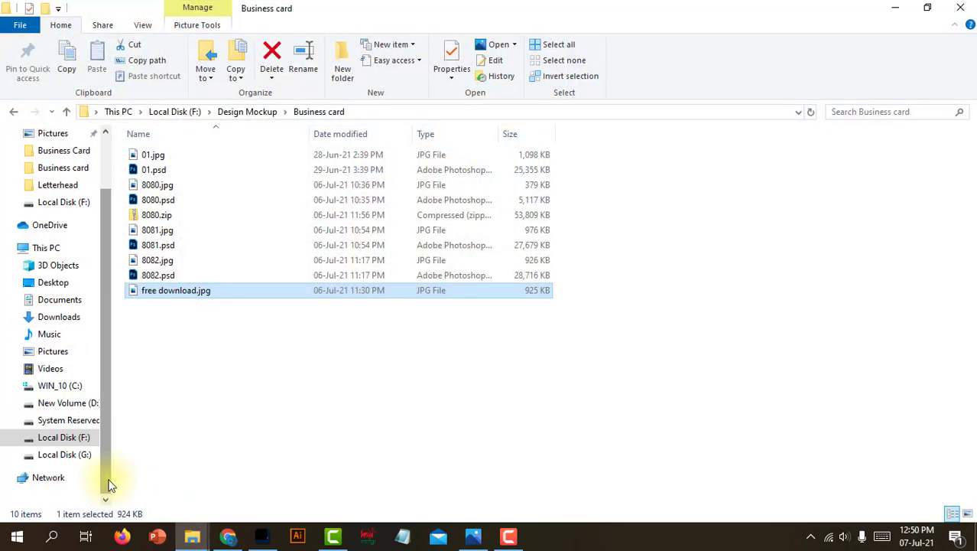
left_click(65, 202)
double_click(163, 174)
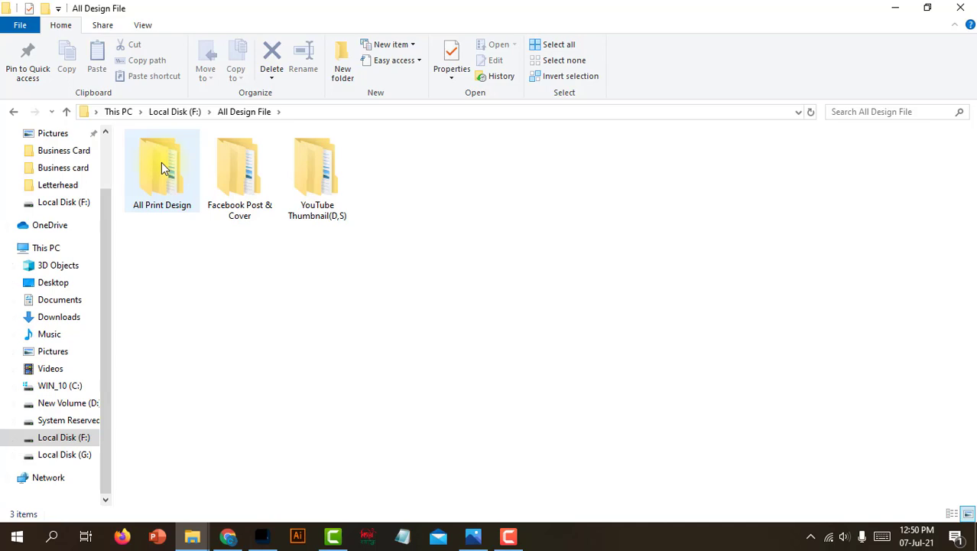
double_click(161, 172)
double_click(156, 176)
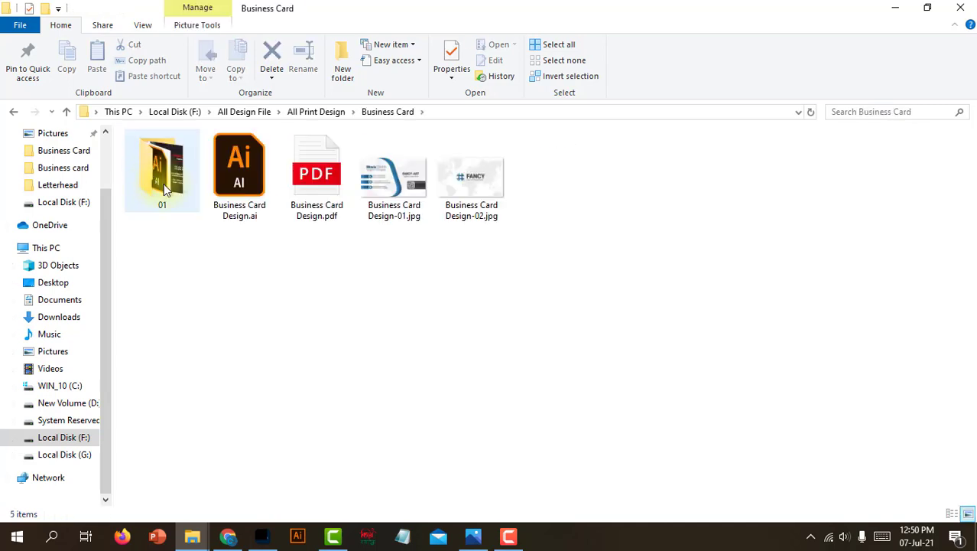
mouse_move(239, 182)
left_mouse_down()
mouse_move(321, 382)
mouse_move(459, 323)
left_mouse_up()
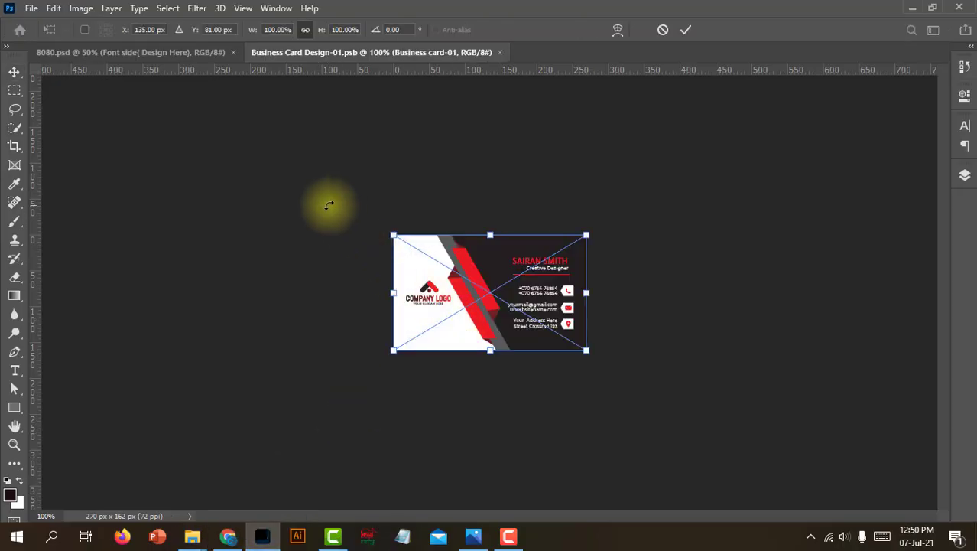
Commit Business card-01.jpg, save Business Card Design-01.psb, and return to 8080.psd's layers
left_click(14, 72)
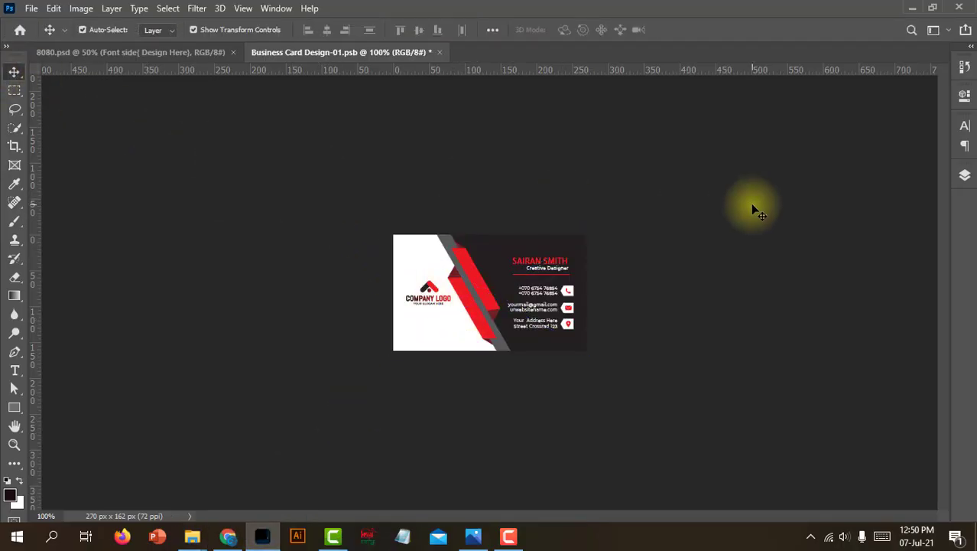
key("ctrl+s")
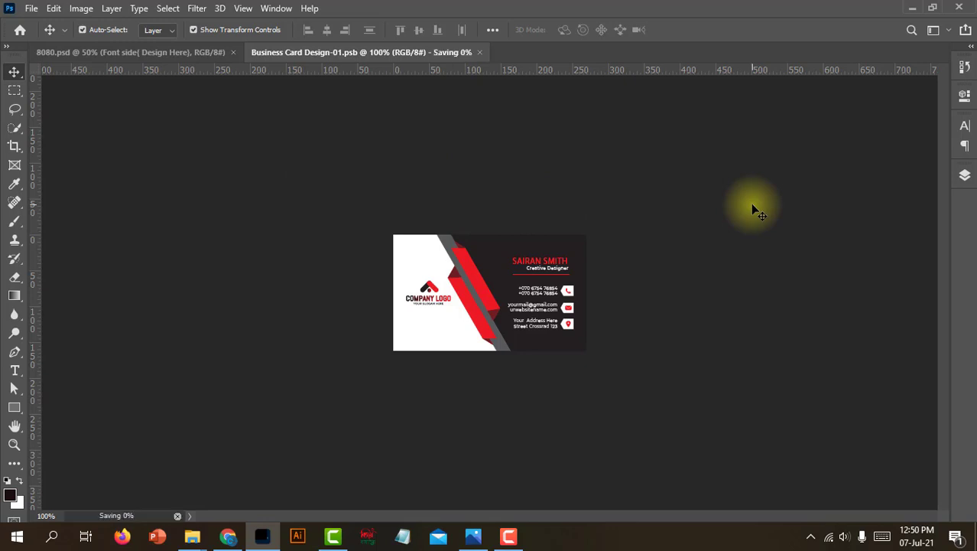
left_click(195, 49)
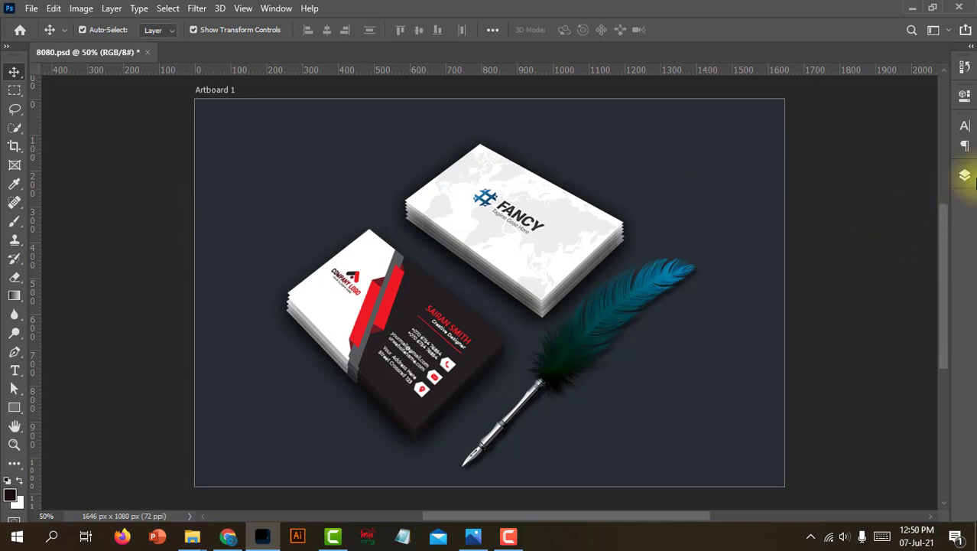
left_click(965, 175)
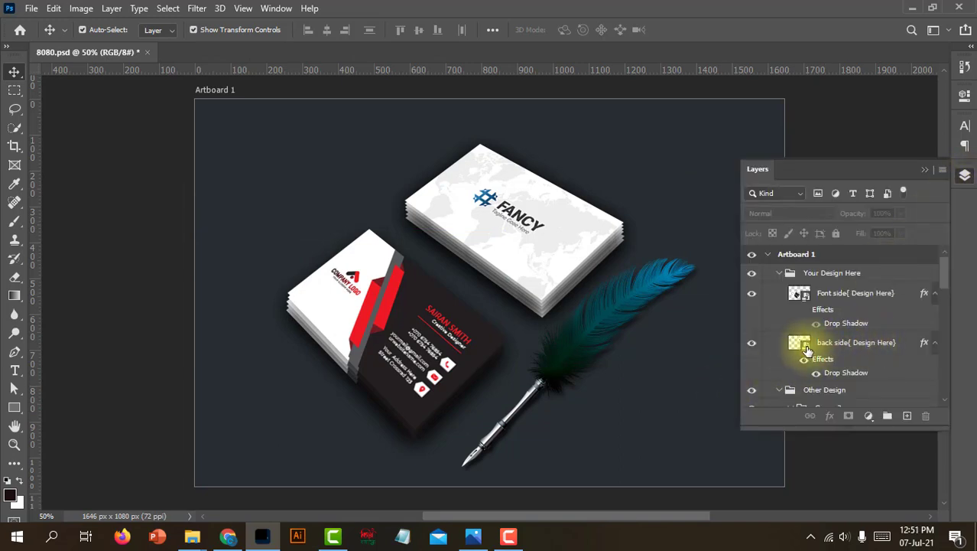
Open the back side smart object's contents and hide the layers list
double_click(798, 342)
left_click(639, 231)
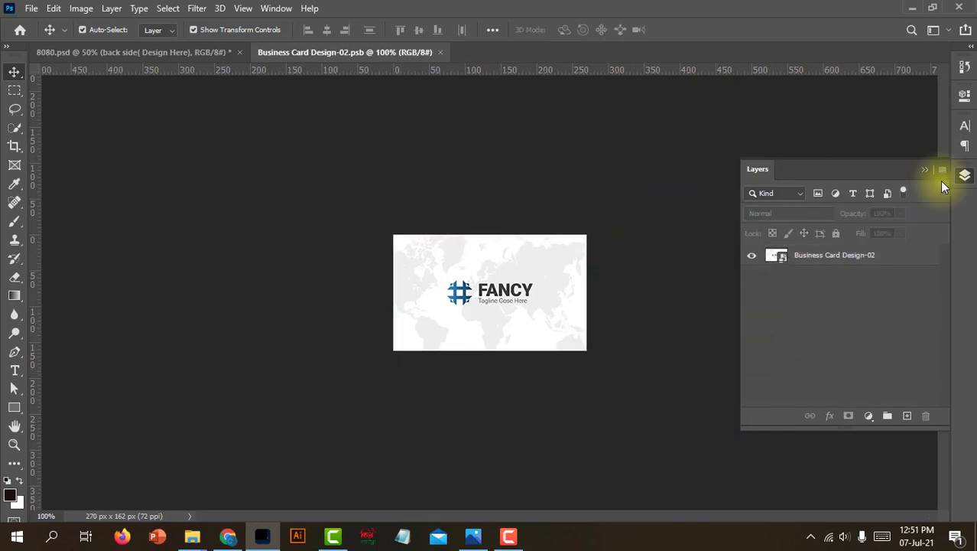
left_click(925, 169)
mouse_move(192, 536)
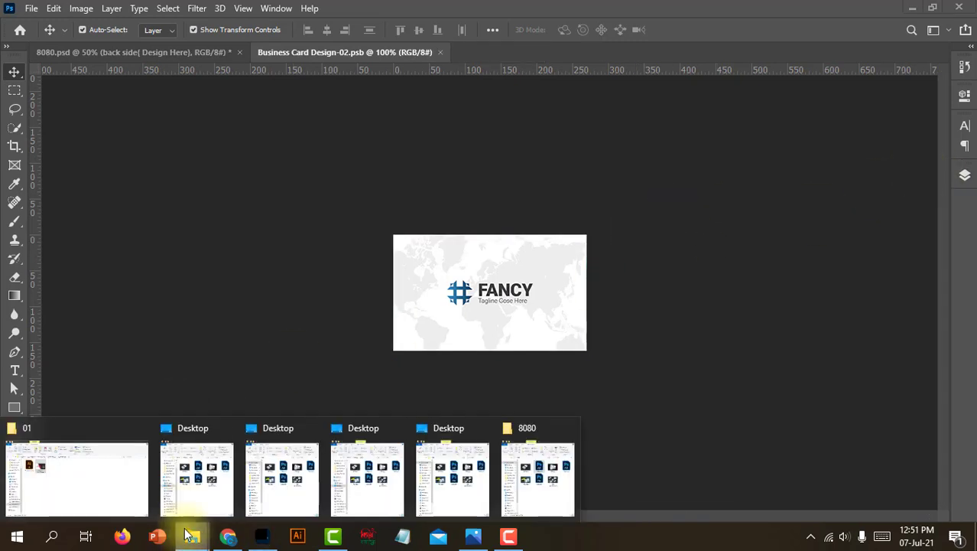
Place Business card-01.jpg on the back card, commit it, and return to 8080.psd
left_click(93, 485)
mouse_move(251, 189)
left_mouse_down()
mouse_move(262, 537)
mouse_move(406, 370)
left_mouse_up()
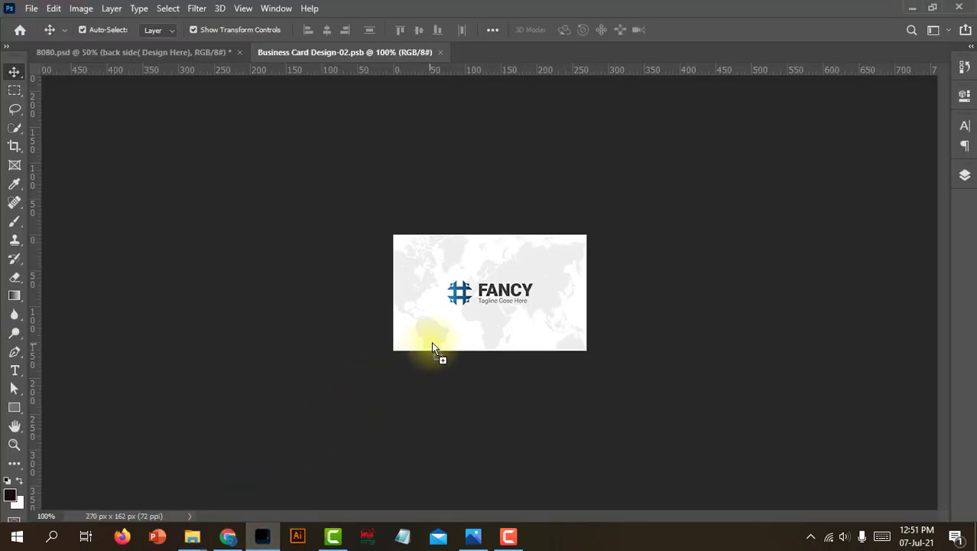
left_click_drag(431, 341, 431, 341)
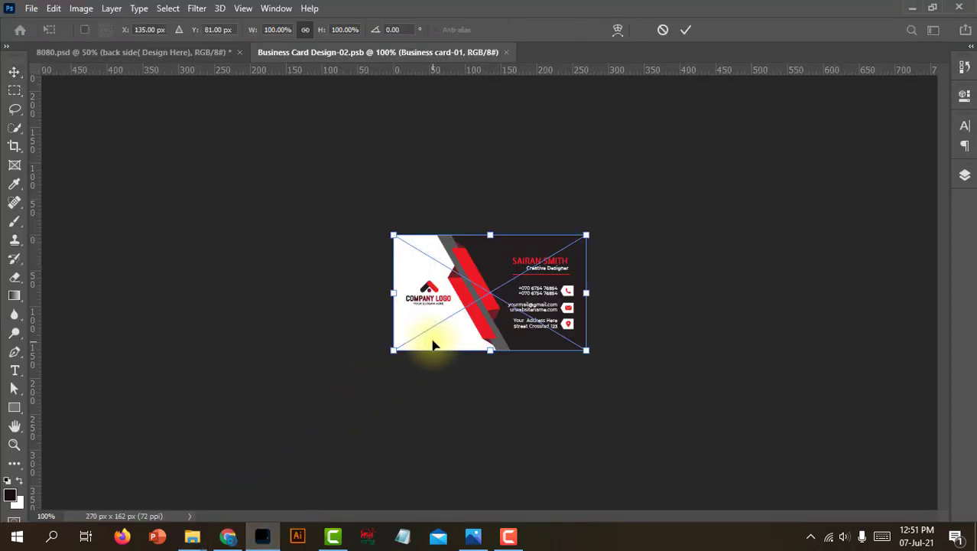
left_click(13, 73)
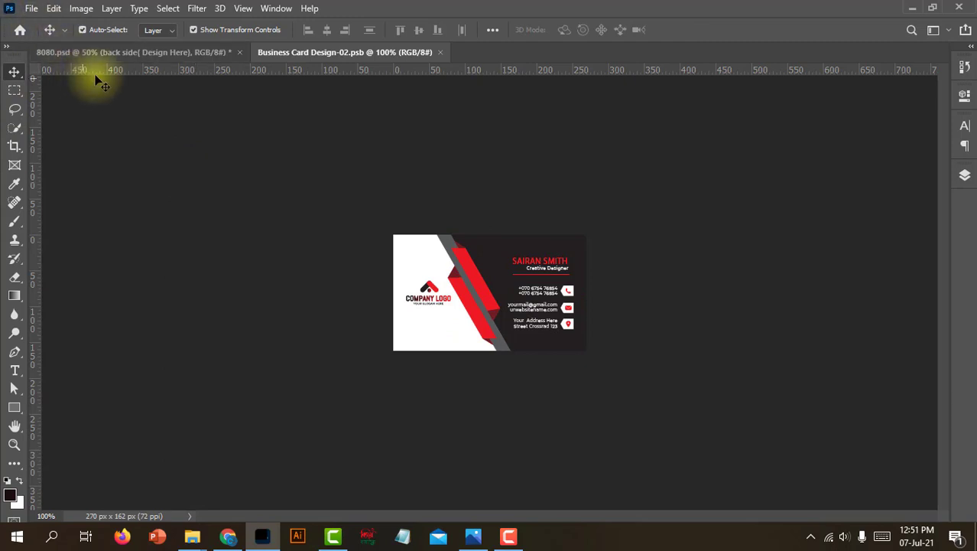
left_click(137, 53)
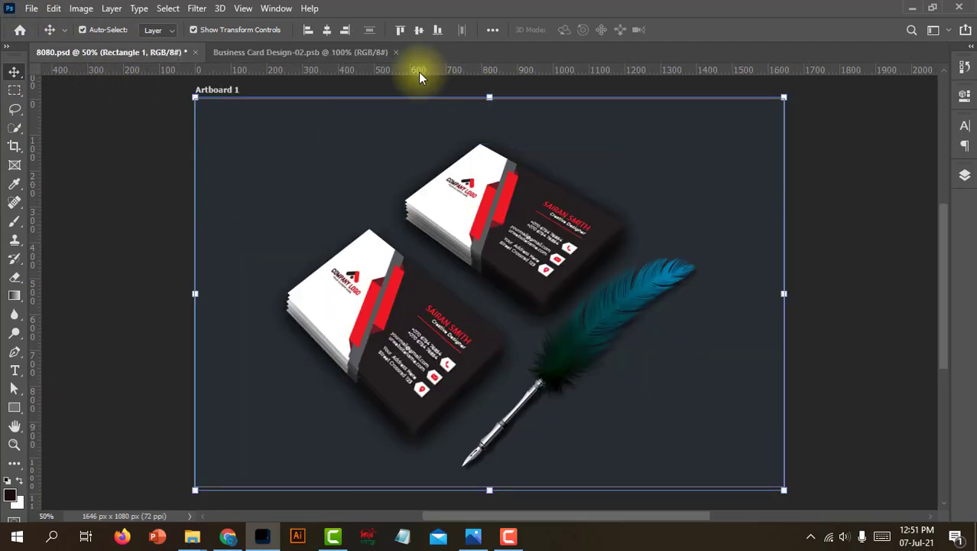
Close the back card file and save a copy of the mockup on the computer as JPEG
left_click(397, 52)
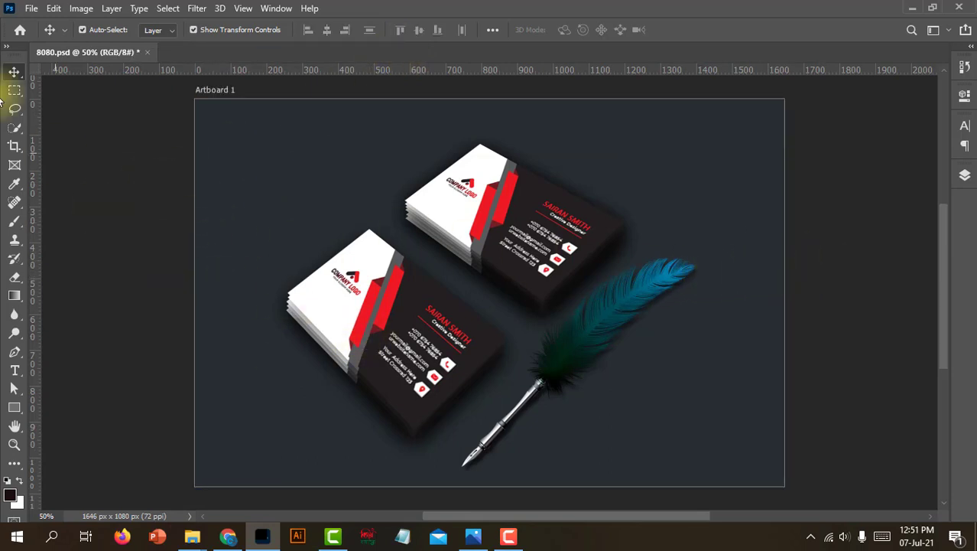
left_click(34, 11)
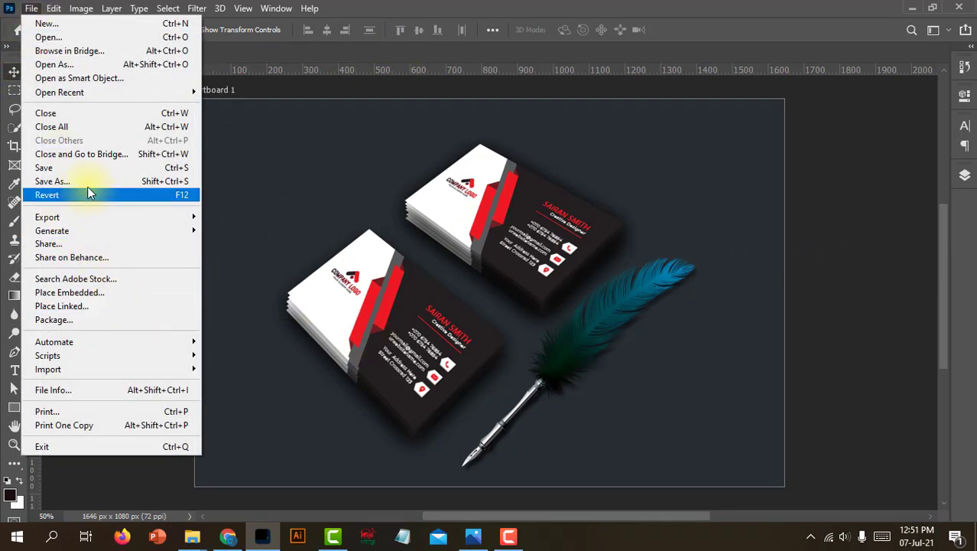
left_click(29, 180)
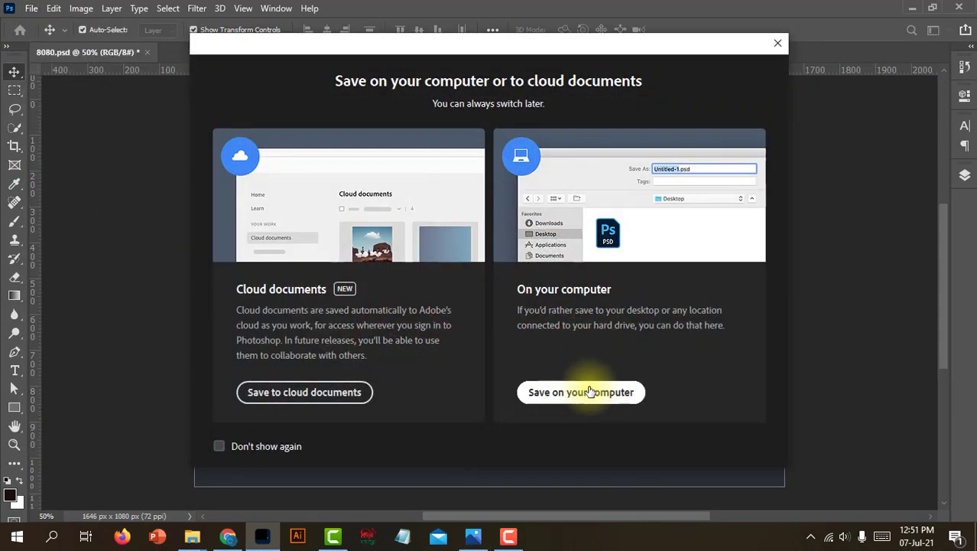
left_click(588, 390)
left_click(374, 288)
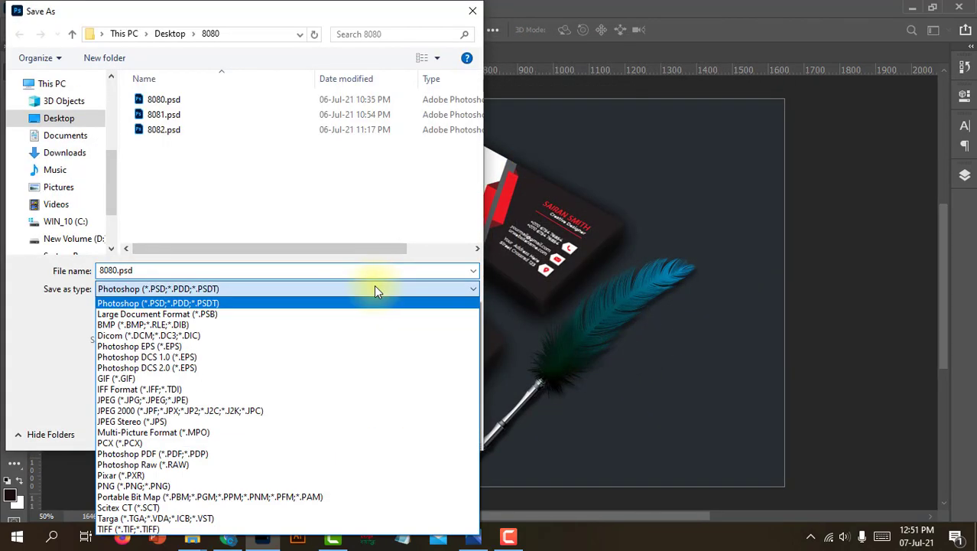
left_click(181, 400)
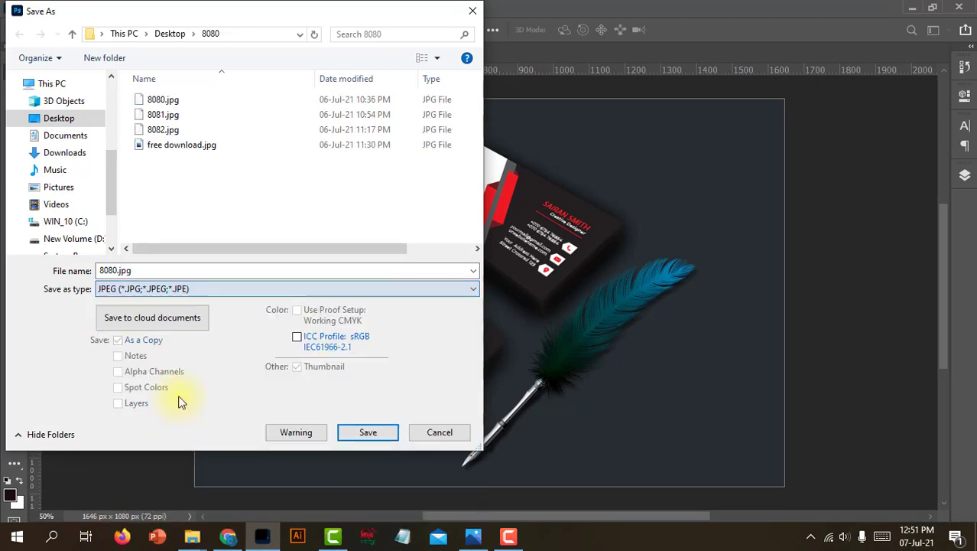
Name the export 0000.jpg and save it at Maximum quality 12
double_click(118, 271)
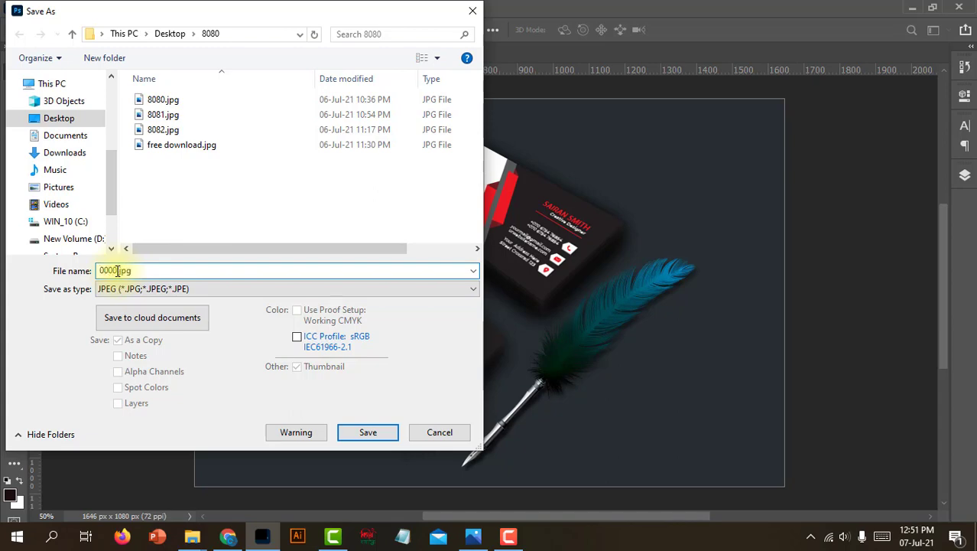
key("Return")
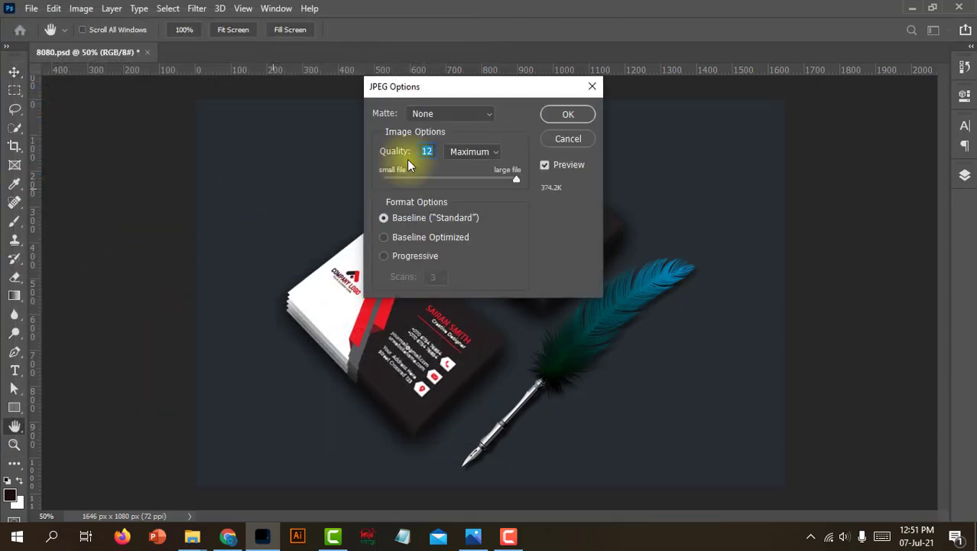
left_click(568, 113)
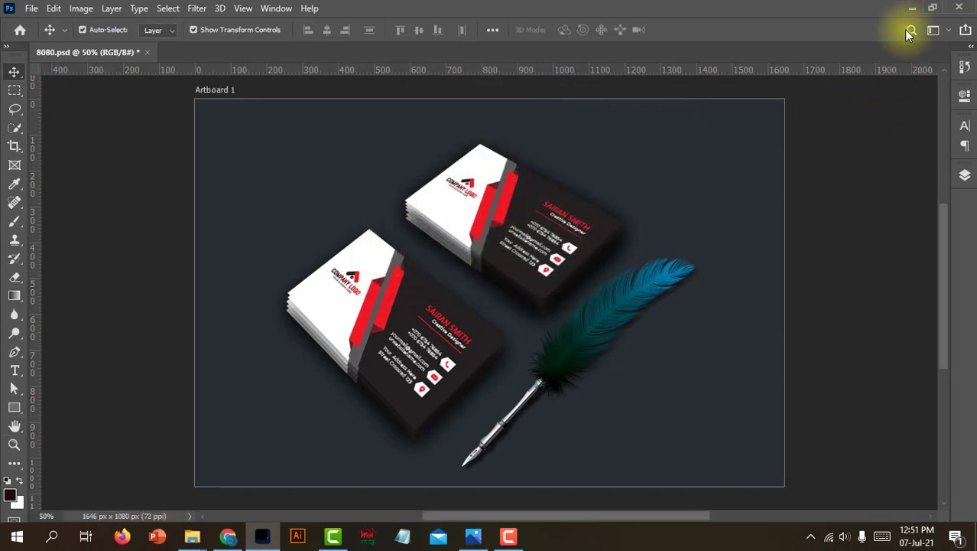
Minimize Photoshop and open 0000.jpg from the 8080 folder in Photos
left_click(913, 11)
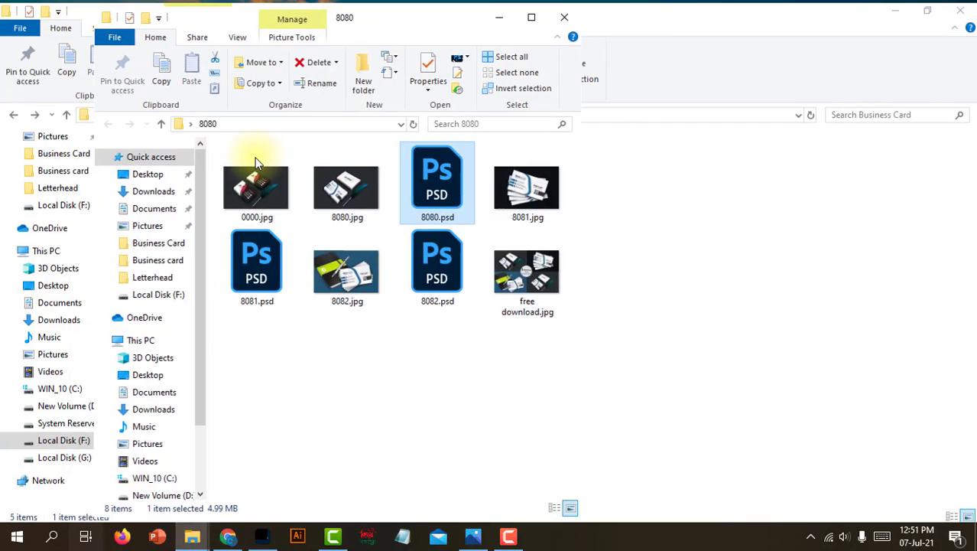
left_click(260, 189)
double_click(260, 189)
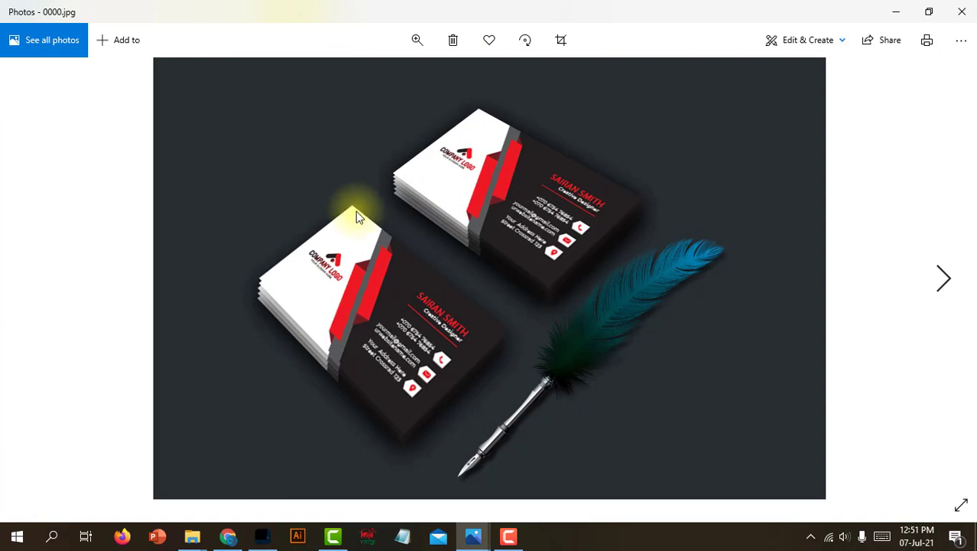